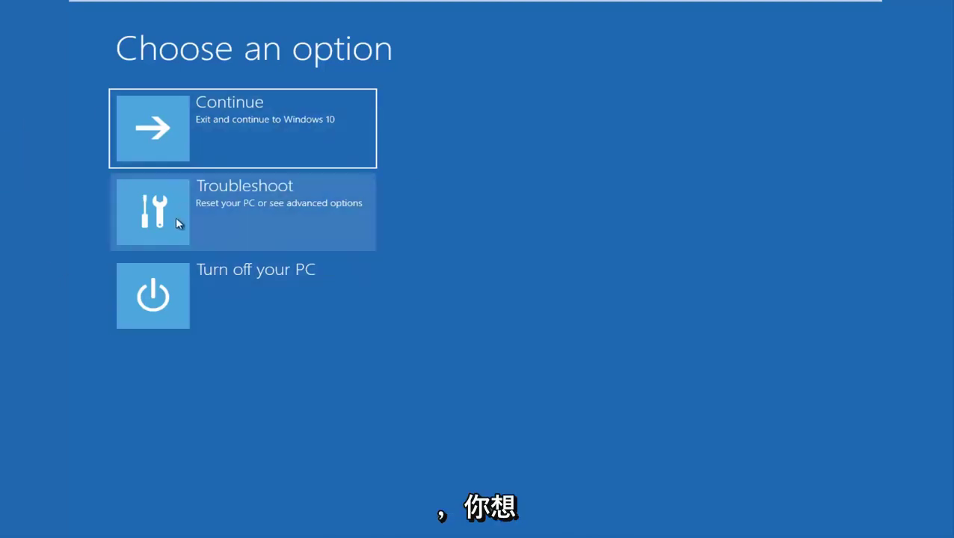
# Go to Troubleshoot, then Advanced options, in the recovery environment.
pyautogui.click(237, 214)
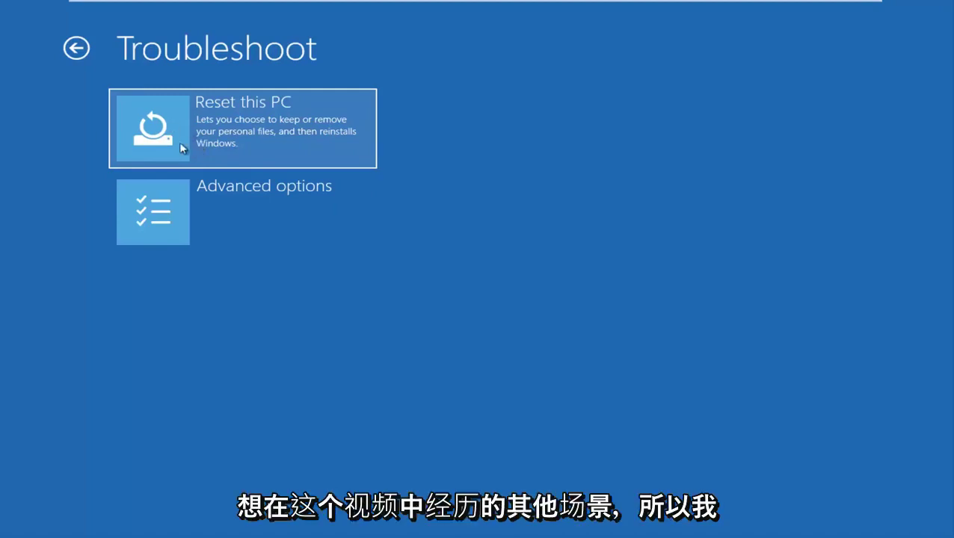
pyautogui.click(181, 207)
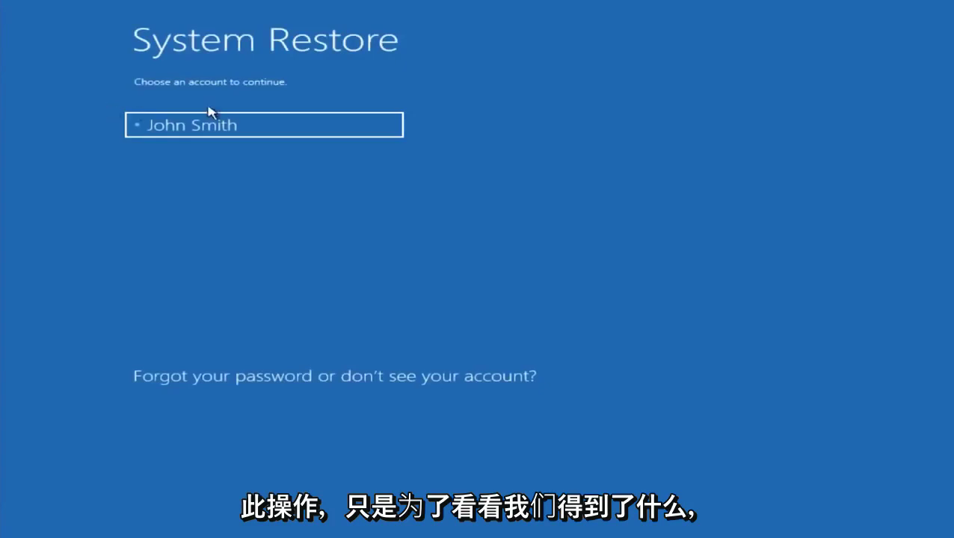
# Pick the account for System Restore and enter its password.
pyautogui.click(270, 127)
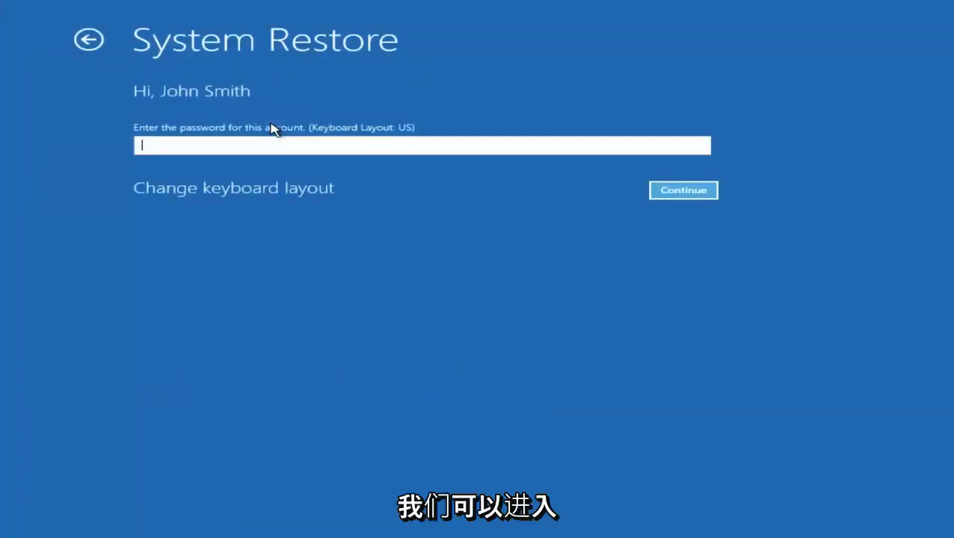
pyautogui.write('********')
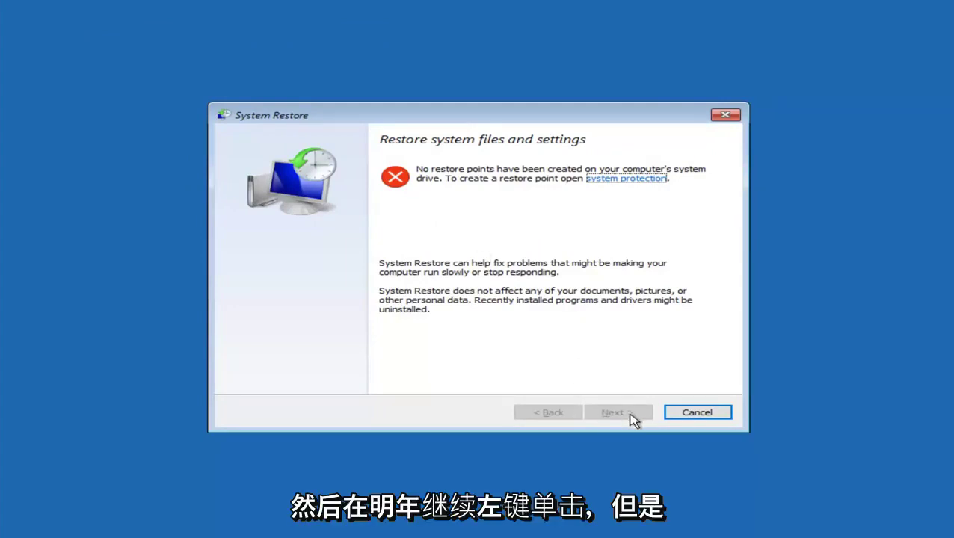
# Cancel the empty System Restore and go through Troubleshoot and Advanced options to Startup Settings.
pyautogui.click(699, 414)
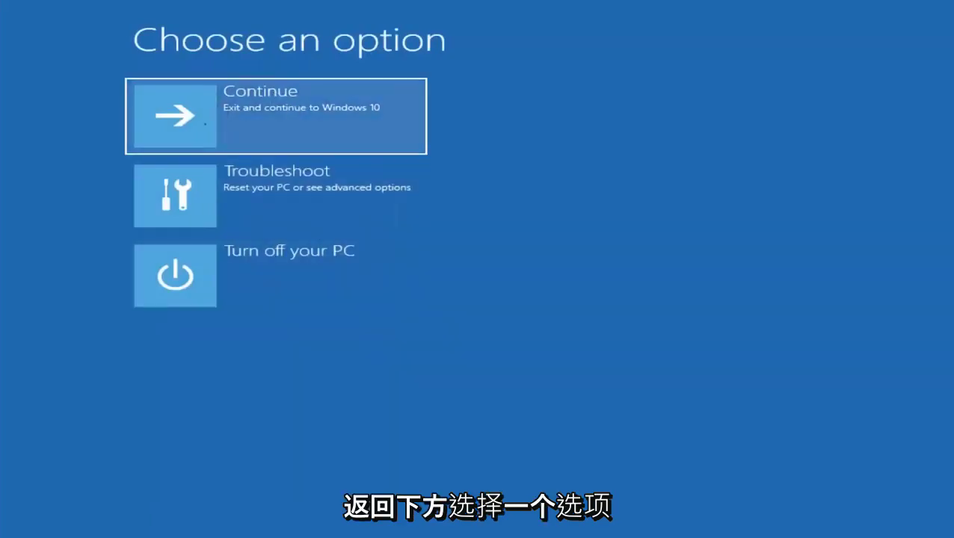
pyautogui.click(261, 198)
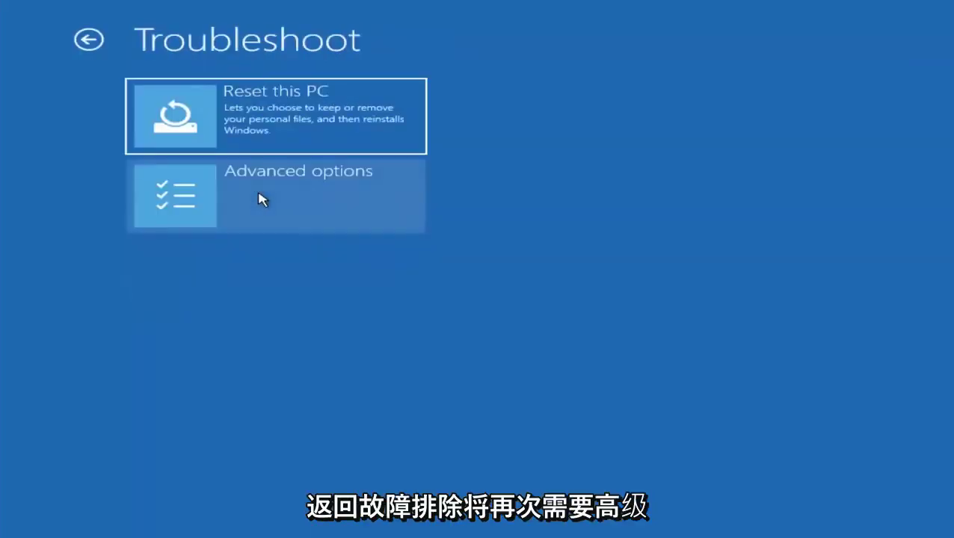
pyautogui.click(252, 196)
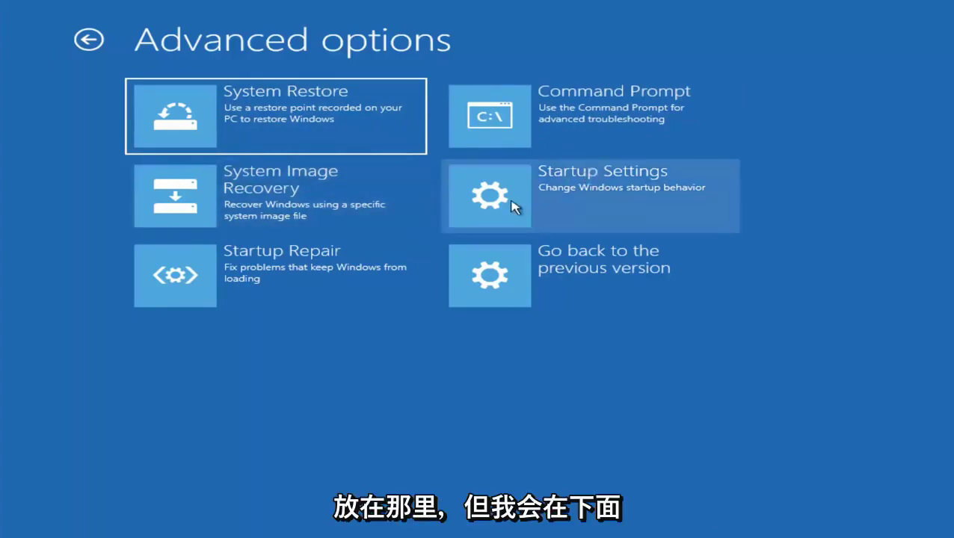
pyautogui.click(538, 196)
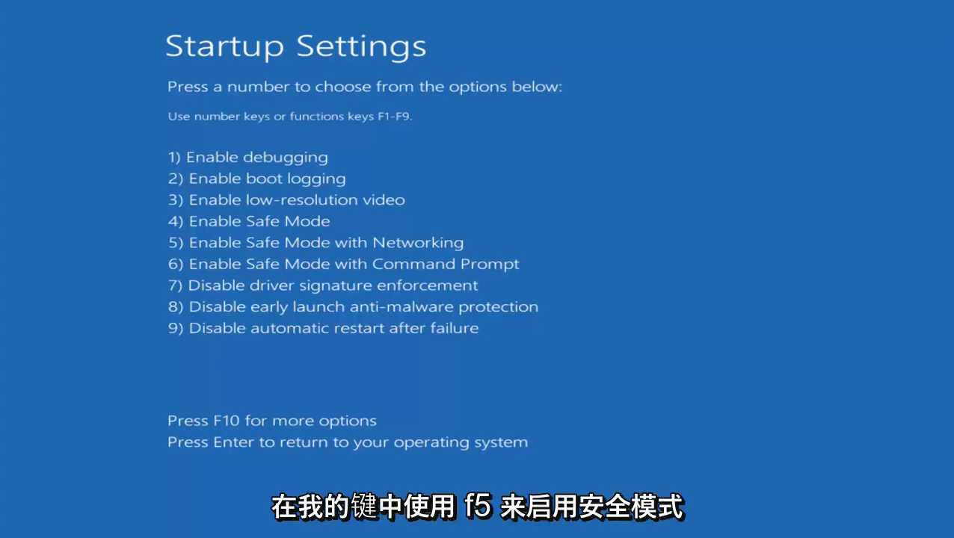
# Choose option 5 to boot into Safe Mode with Networking.
pyautogui.press('5')
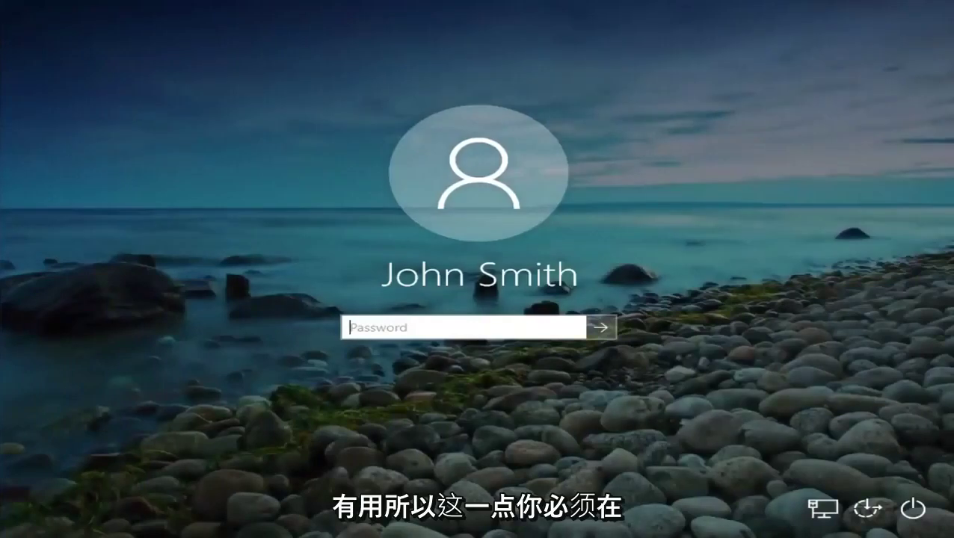
# Enter the account password to sign in to Windows in Safe Mode.
pyautogui.write('******')
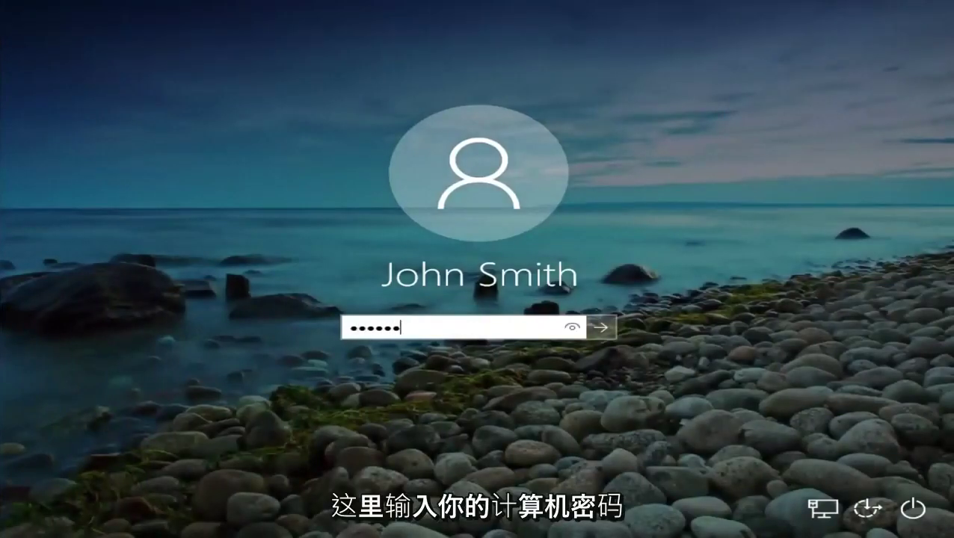
pyautogui.press('Return')
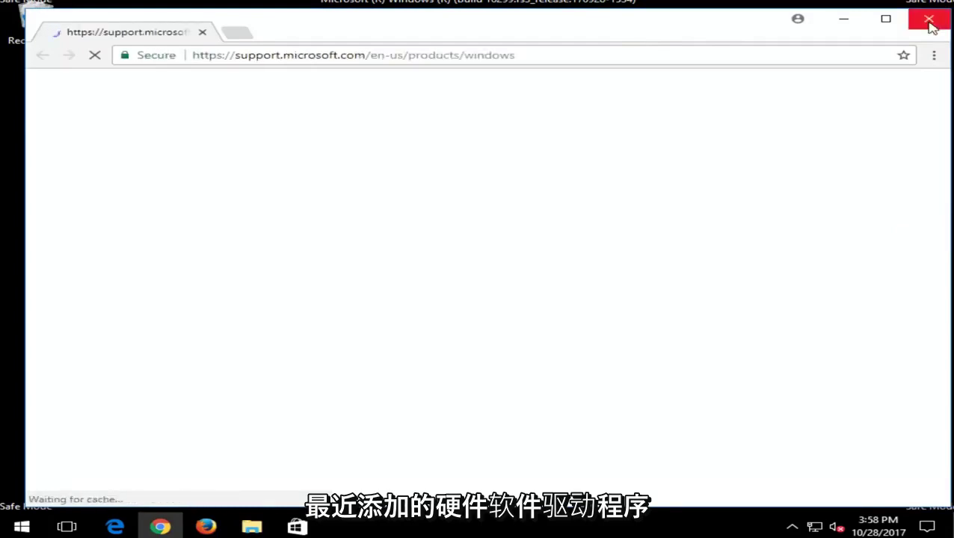
# Close the Chrome support page and dismiss the Start menu to leave a clear desktop.
pyautogui.click(927, 20)
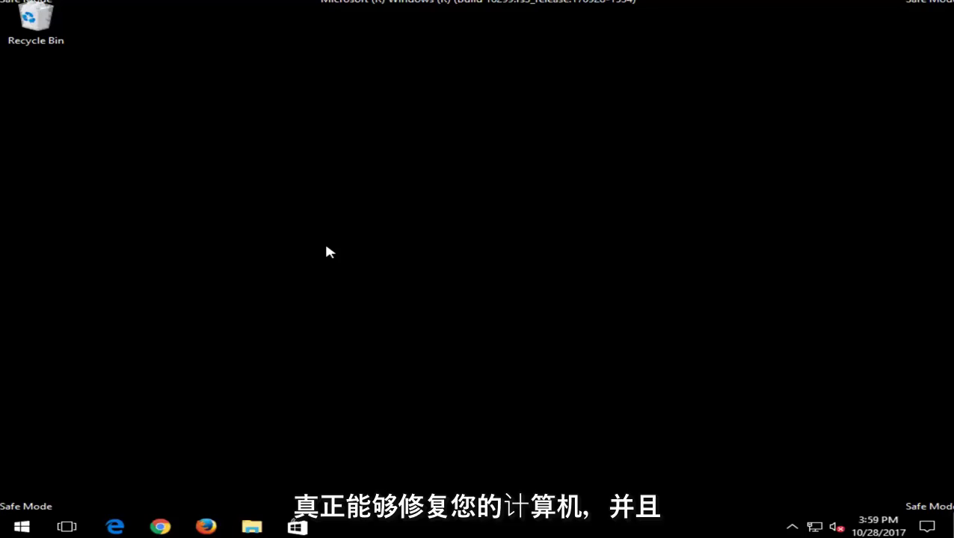
pyautogui.click(30, 528)
pyautogui.click(783, 150)
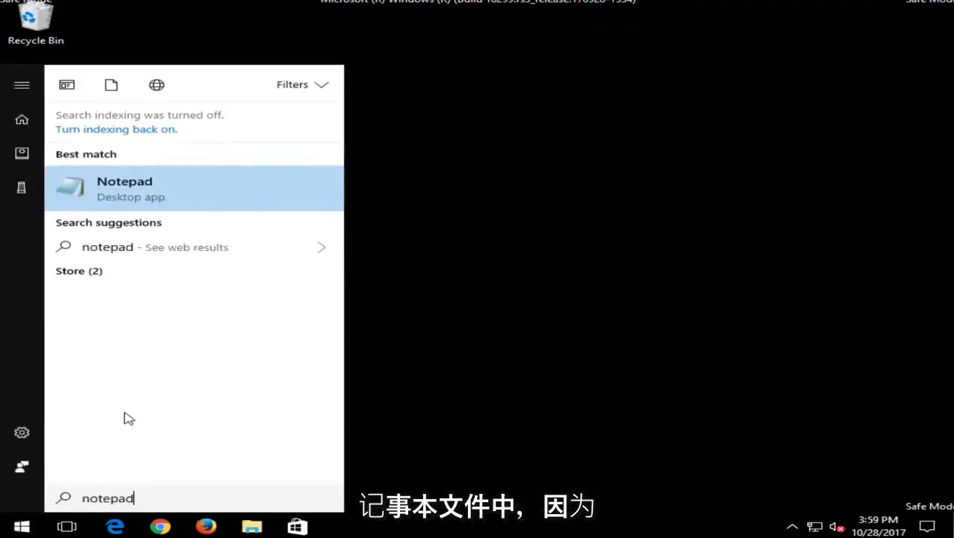
# Launch Notepad from the search result and move its window to the upper left.
pyautogui.click(138, 191)
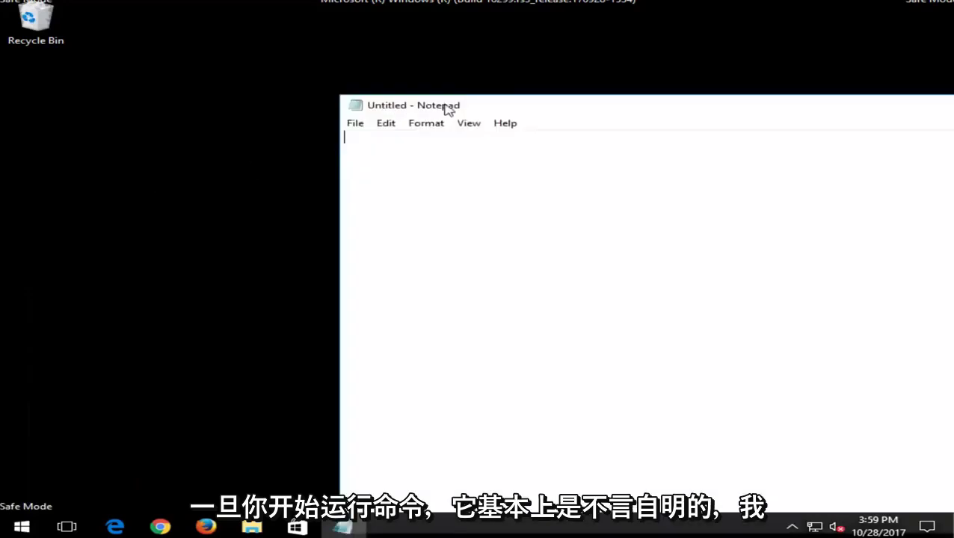
pyautogui.moveTo(522, 98); pyautogui.dragTo(247, 67)
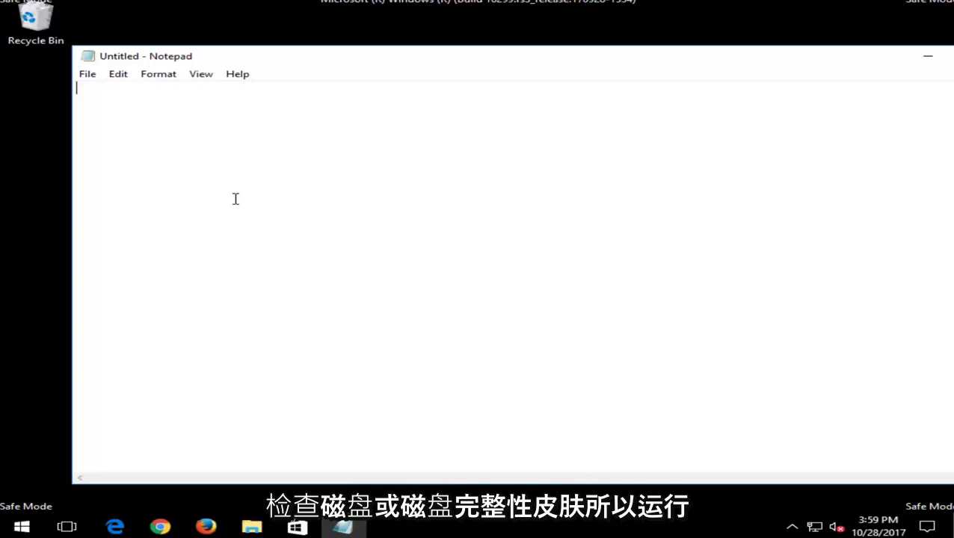
# Write 'Chkdsk /f /r' with 'sfc /scannow' below it, then move Notepad right.
pyautogui.write('C')
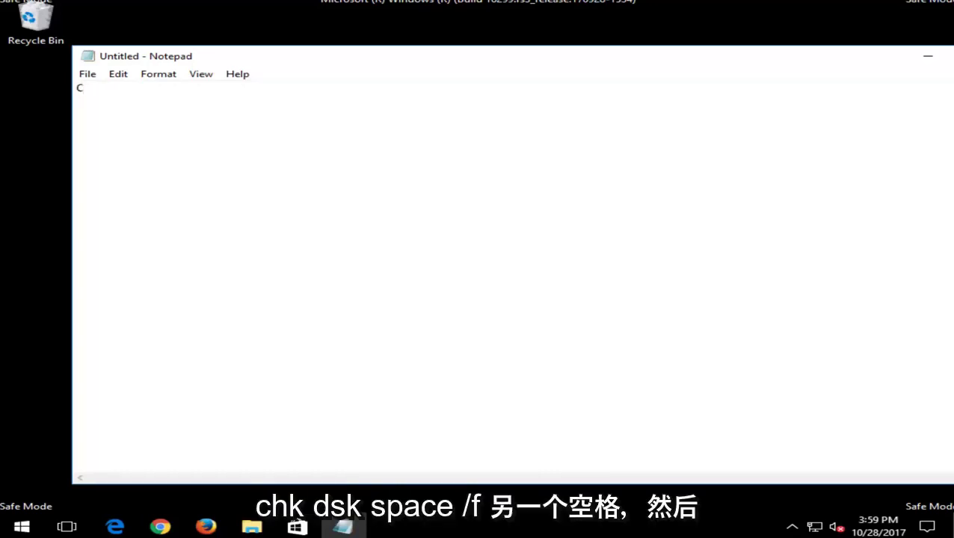
pyautogui.write('hkdsk /f /r')
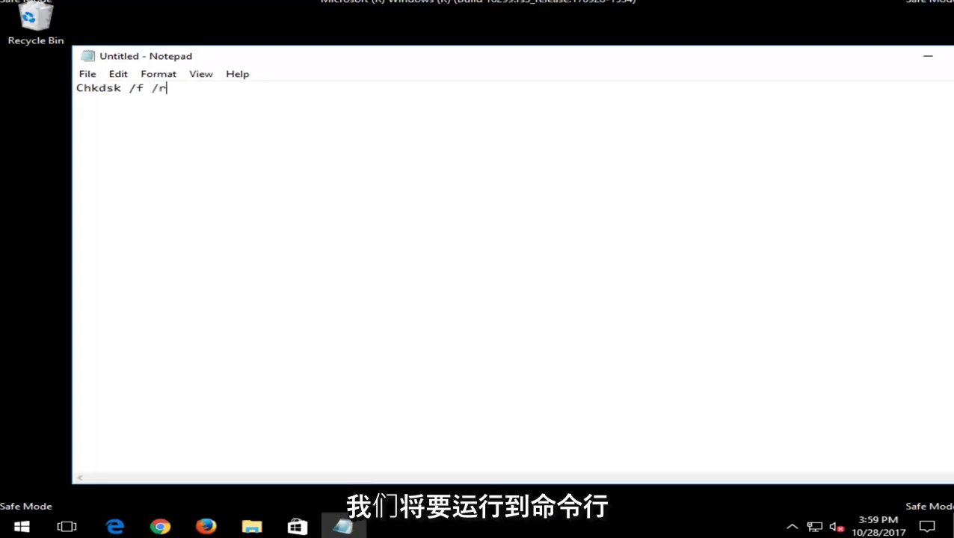
pyautogui.press('Return')
pyautogui.press('Return')
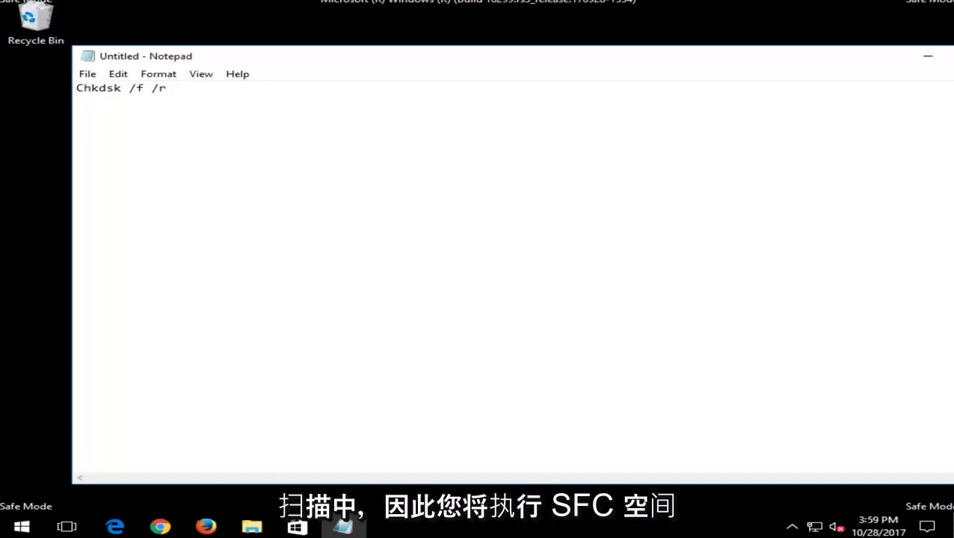
pyautogui.write('sfc /scannow')
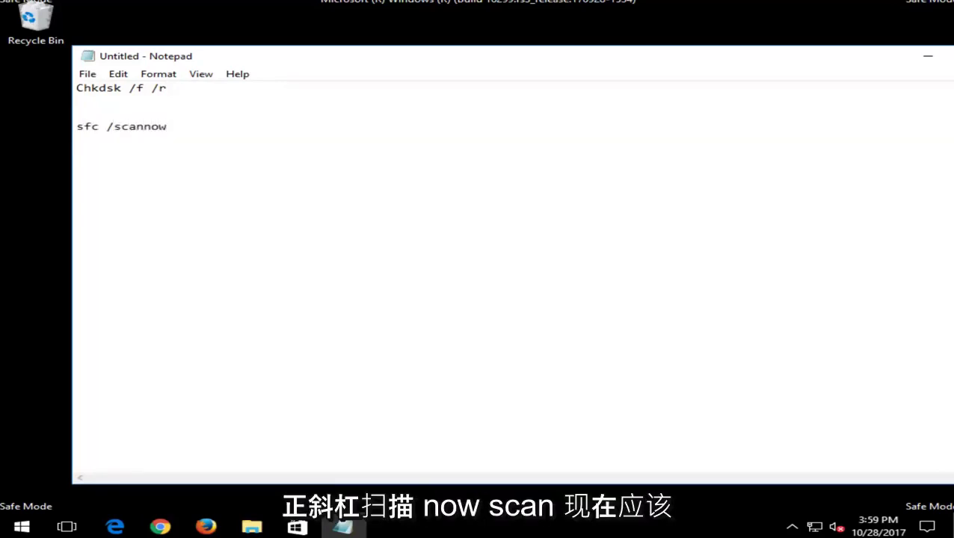
pyautogui.moveTo(312, 61); pyautogui.dragTo(576, 51)
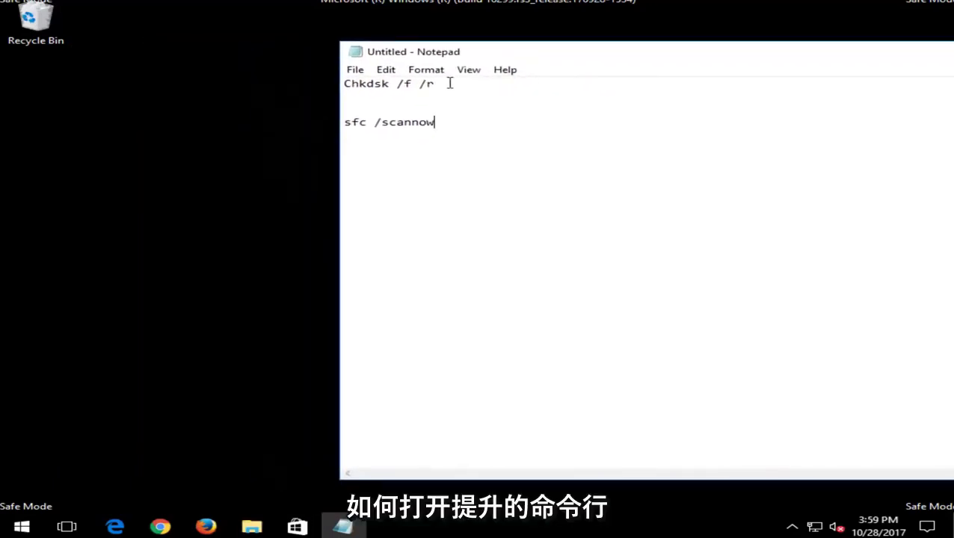
# Search for 'command prompt' and run it as administrator.
pyautogui.click(22, 527)
pyautogui.write('command prompt')
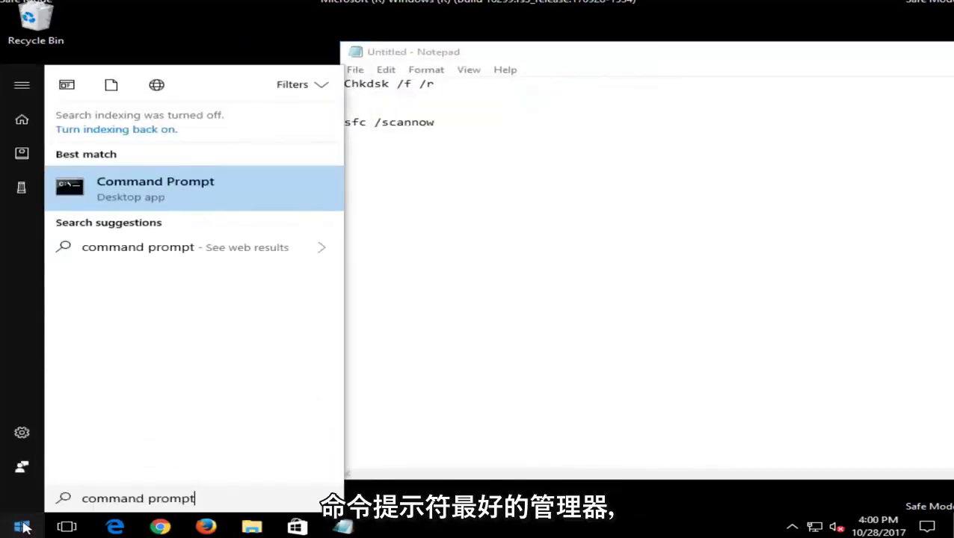
pyautogui.rightClick(146, 197)
pyautogui.click(183, 208)
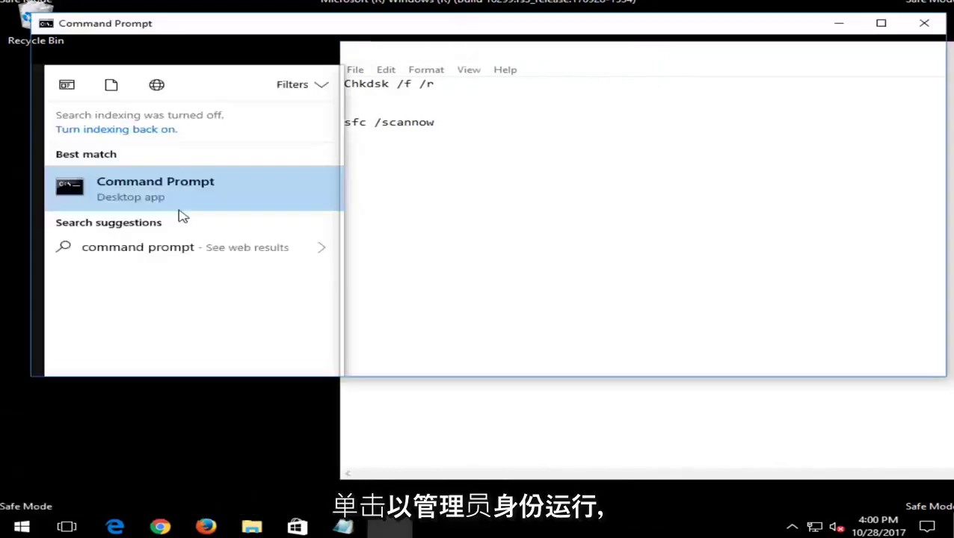
# Copy the 'Chkdsk /f /r' line from Notepad, then return to the console.
pyautogui.moveTo(287, 25); pyautogui.dragTo(435, 84)
pyautogui.click(526, 445)
pyautogui.rightClick(370, 79)
pyautogui.click(381, 119)
pyautogui.click(288, 52)
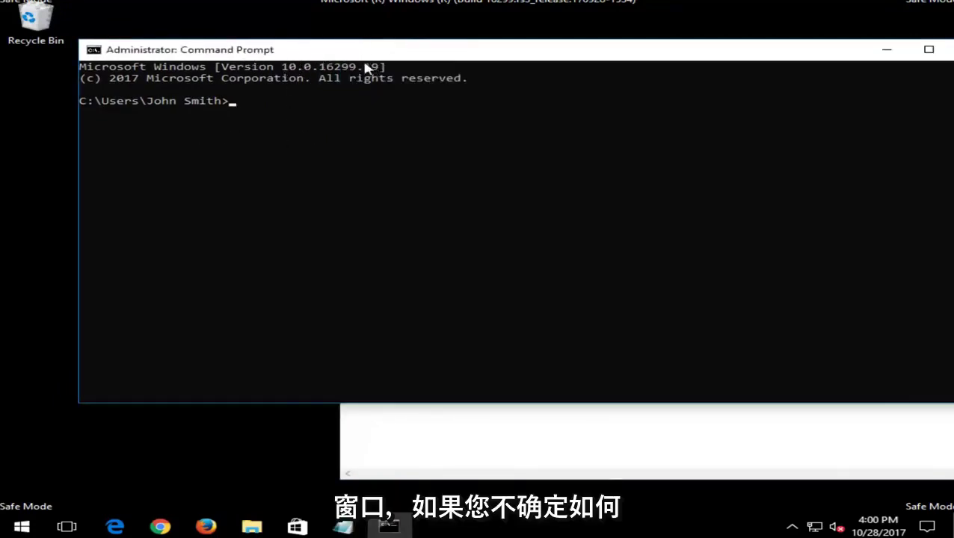
# Paste 'Chkdsk /f /r' into the admin console, run it, and answer y to the restart check.
pyautogui.click(620, 421)
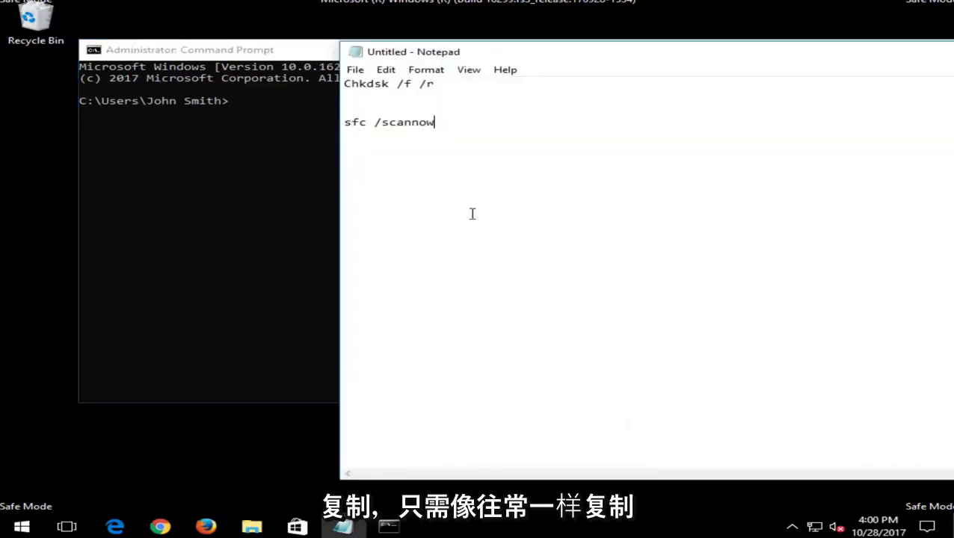
pyautogui.click(259, 49)
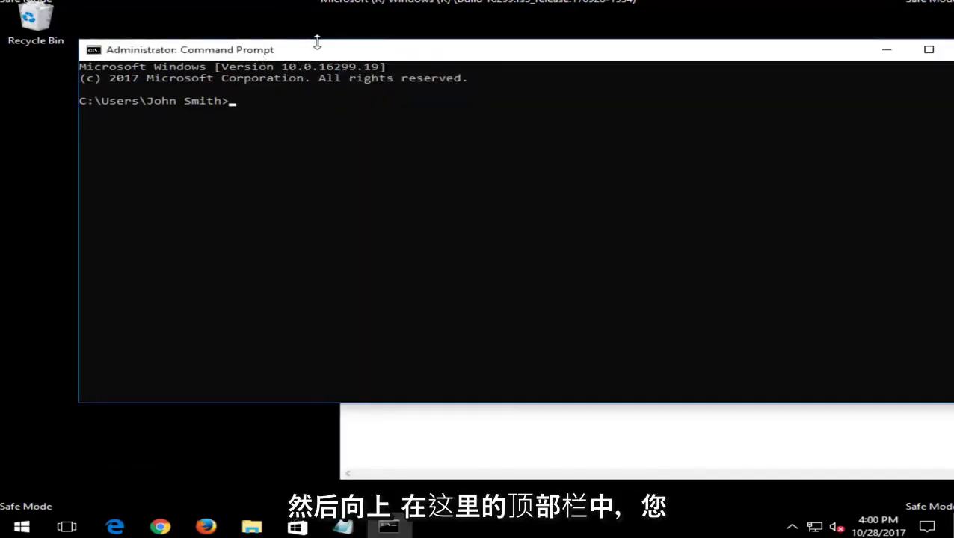
pyautogui.rightClick(343, 53)
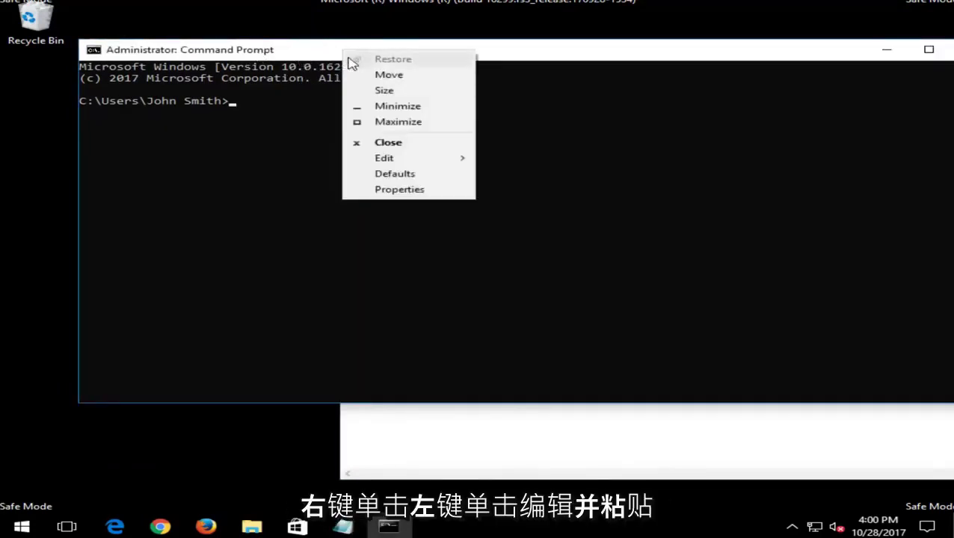
pyautogui.click(392, 162)
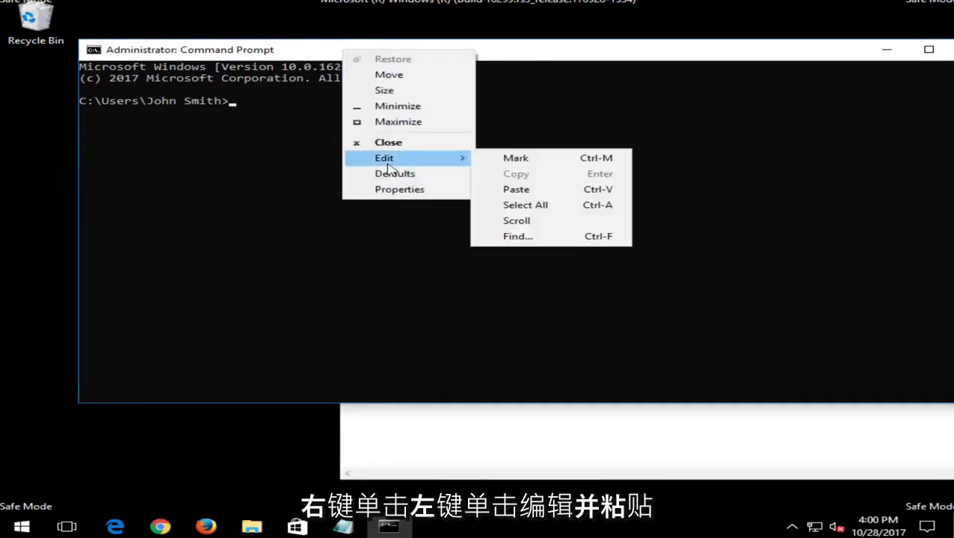
pyautogui.click(530, 196)
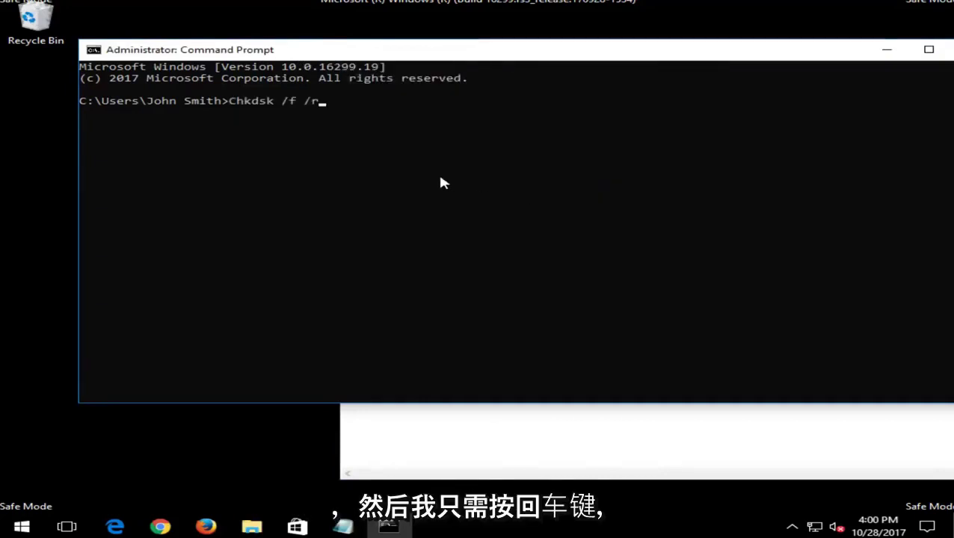
pyautogui.press('Return')
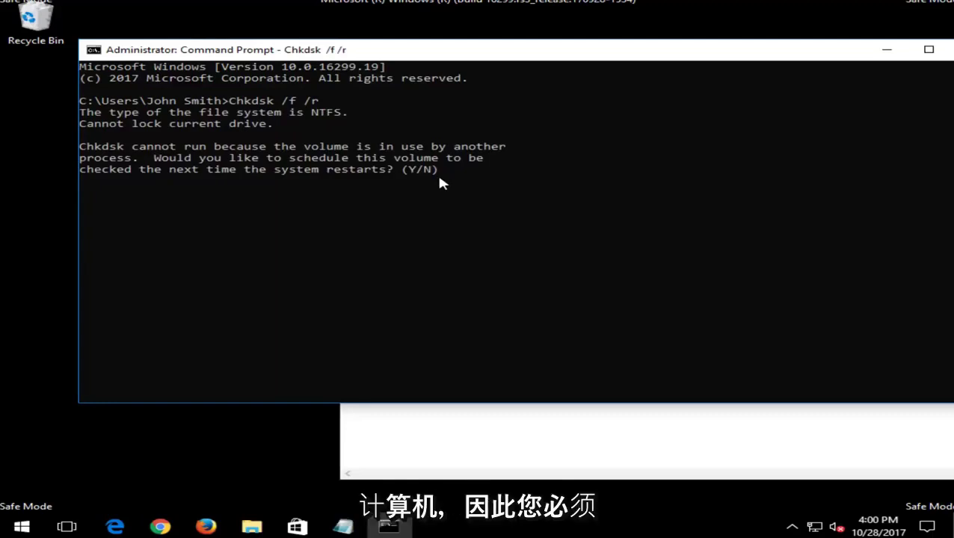
pyautogui.write('y')
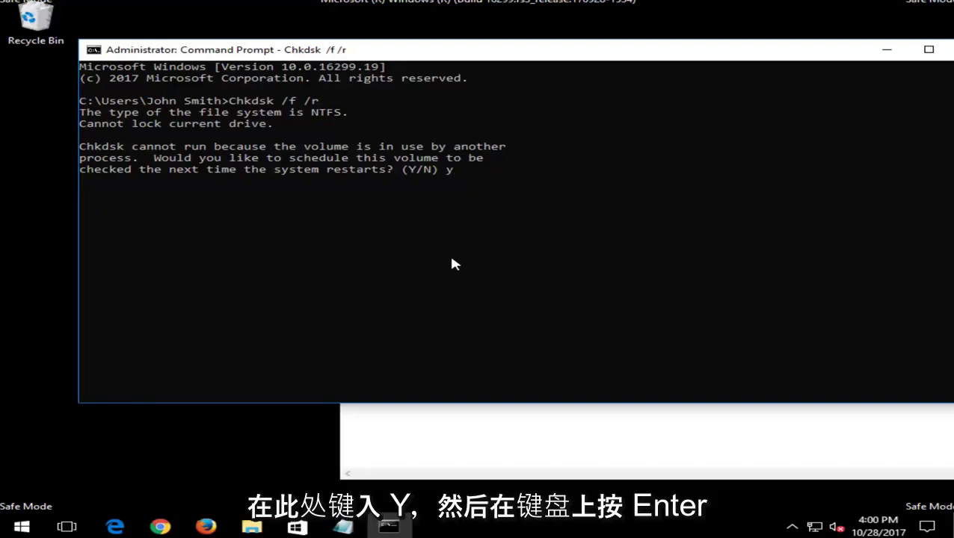
# Confirm the chkdsk check for the next restart, then bring the Notepad notes listing sfc /scannow forward.
pyautogui.press('Return')
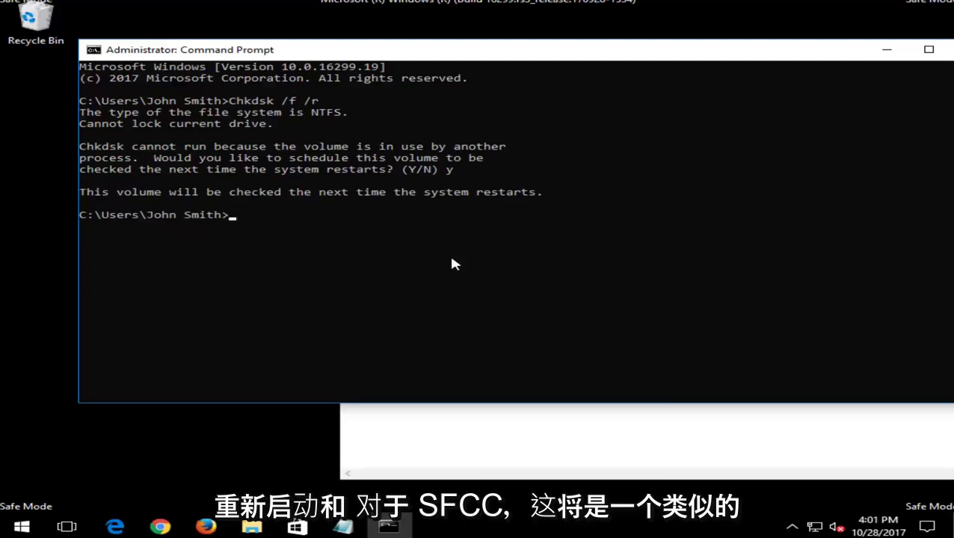
pyautogui.click(390, 447)
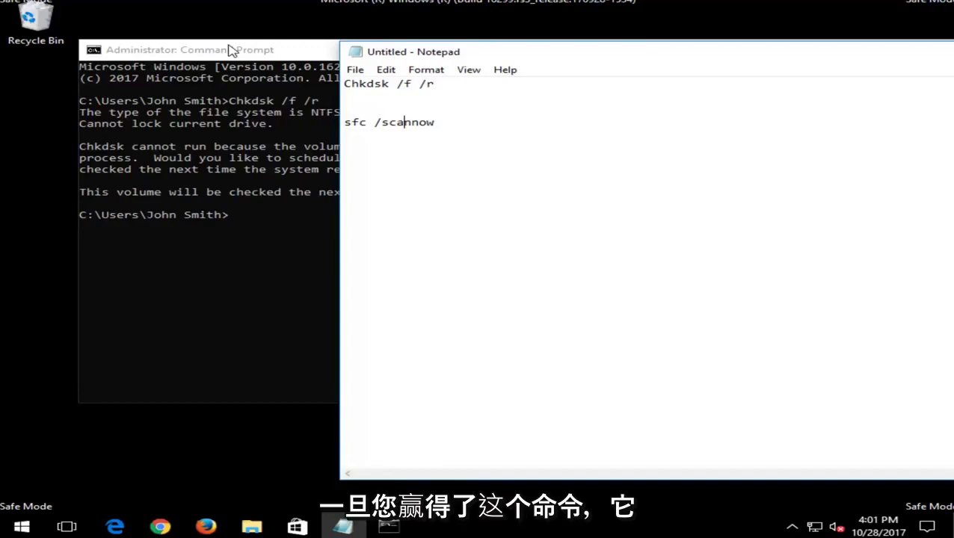
# Bring the Administrator: Command Prompt with the scheduled disk check back in front of Notepad.
pyautogui.click(230, 50)
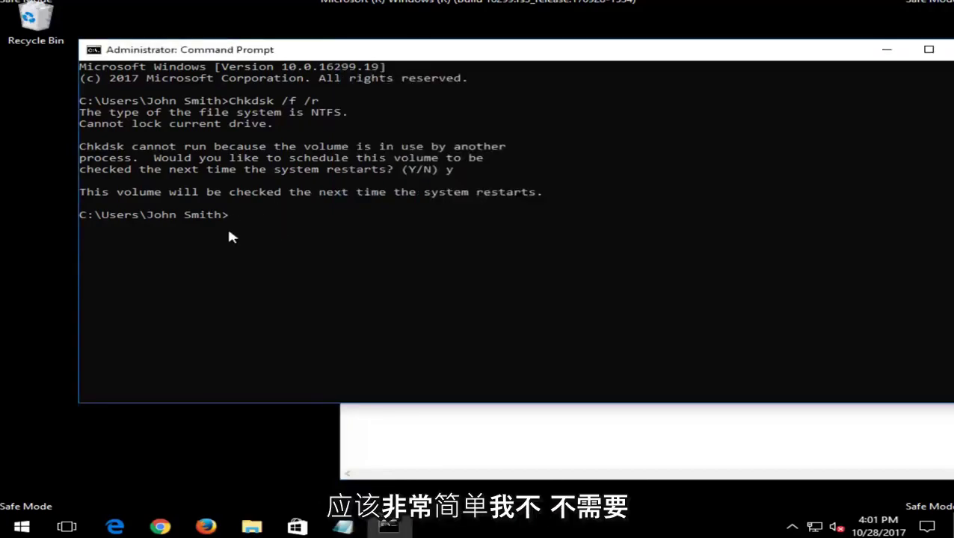